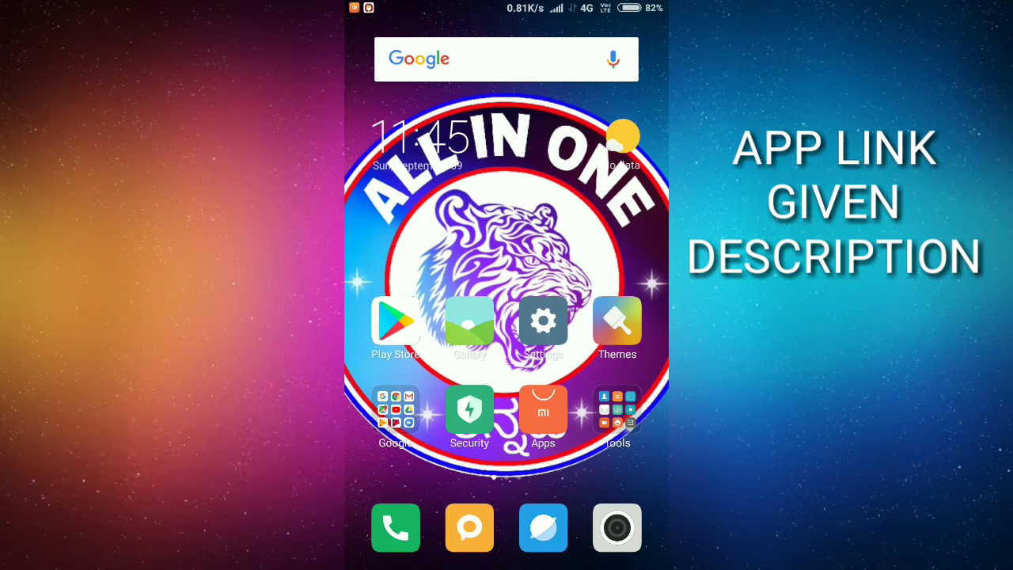
Step: Launch Drive from the Google apps folder and sign in with the account e-mail and password
{"action": "left_click", "coordinate": [396, 409]}
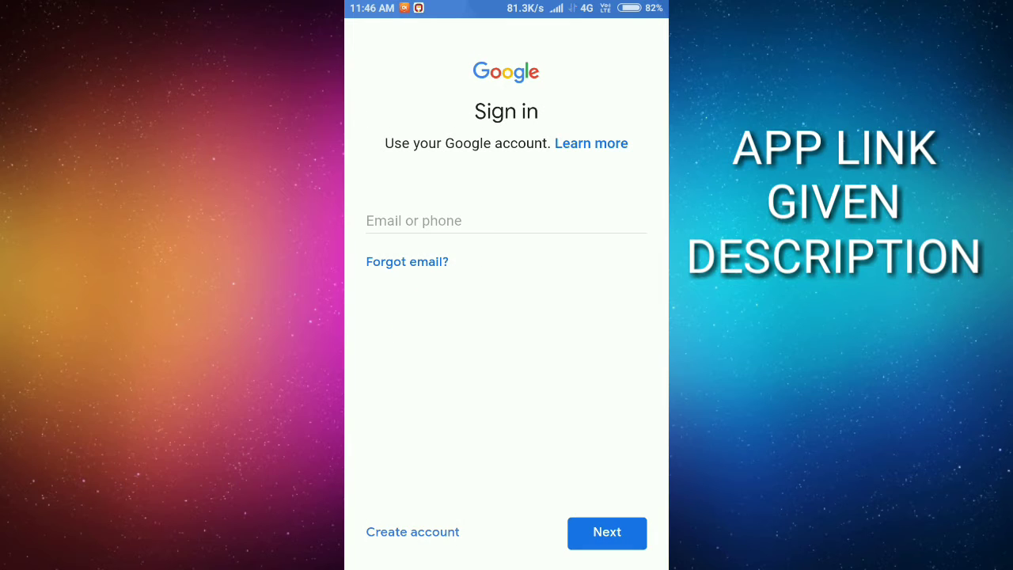
{"action": "left_click", "coordinate": [506, 222]}
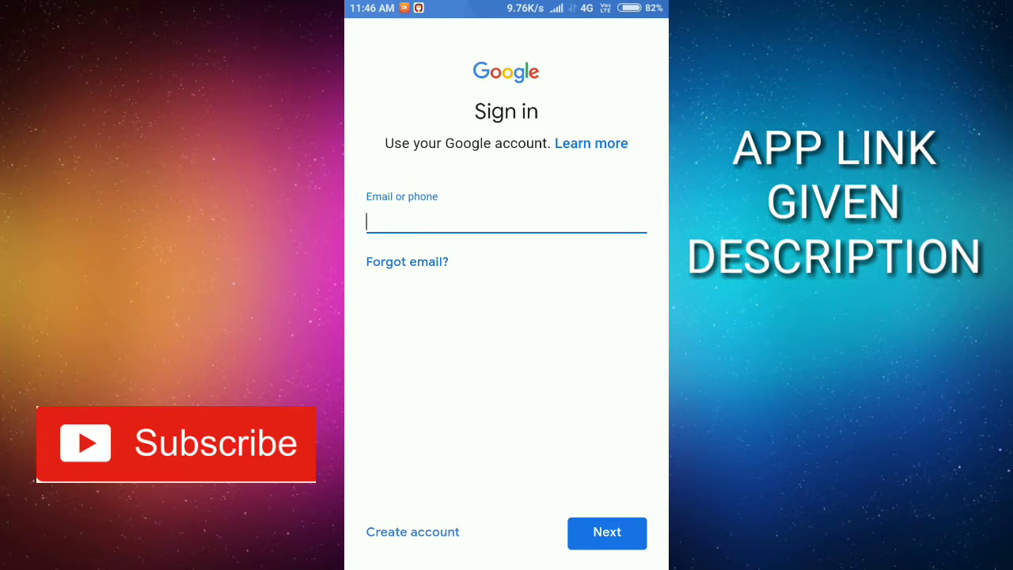
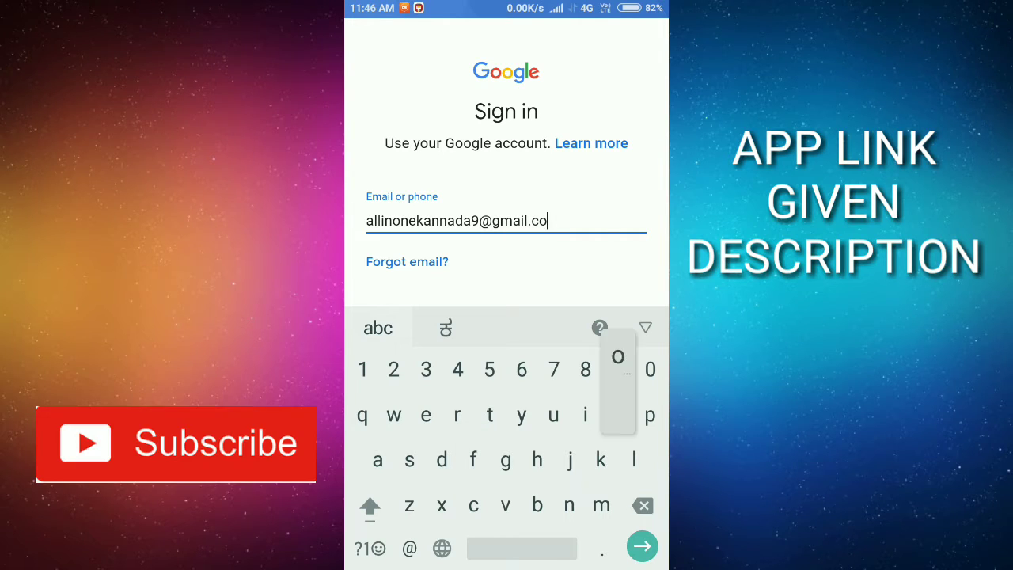
{"action": "key", "text": "Return"}
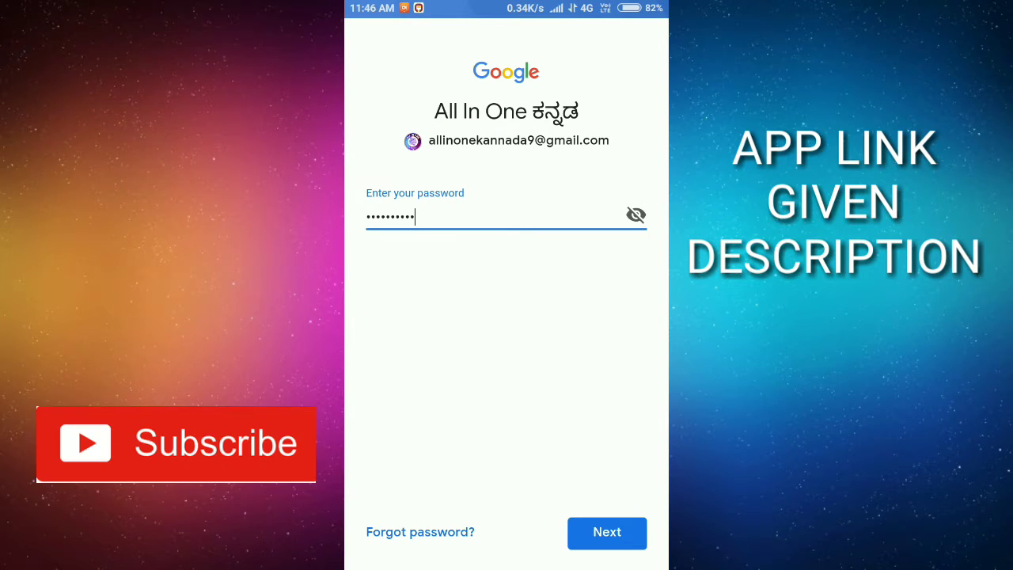
{"action": "left_click", "coordinate": [414, 216]}
{"action": "key", "text": "Return"}
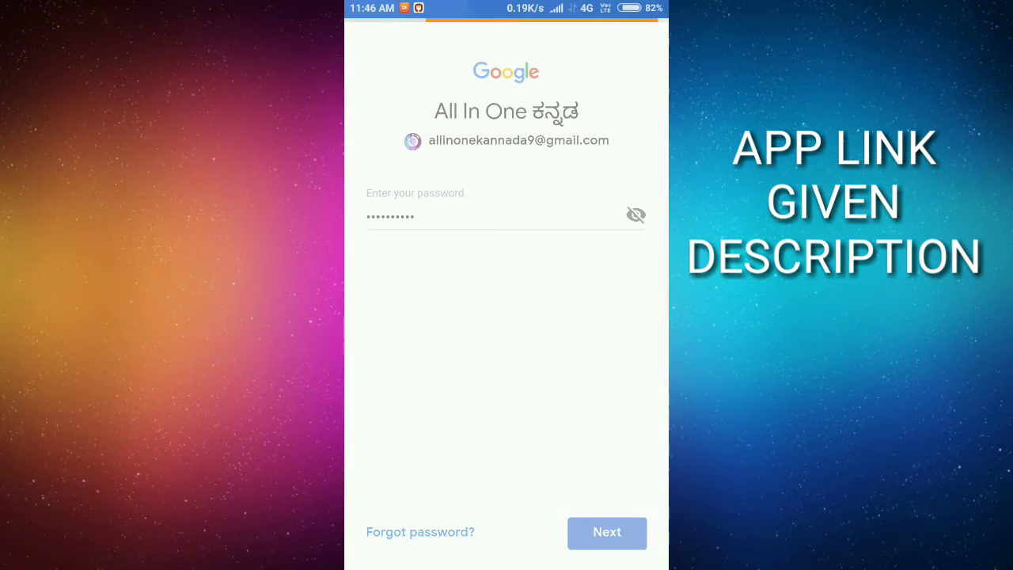
Step: Agree to Google's terms and accept the Google services settings to reach My Drive
{"action": "left_click", "coordinate": [607, 532]}
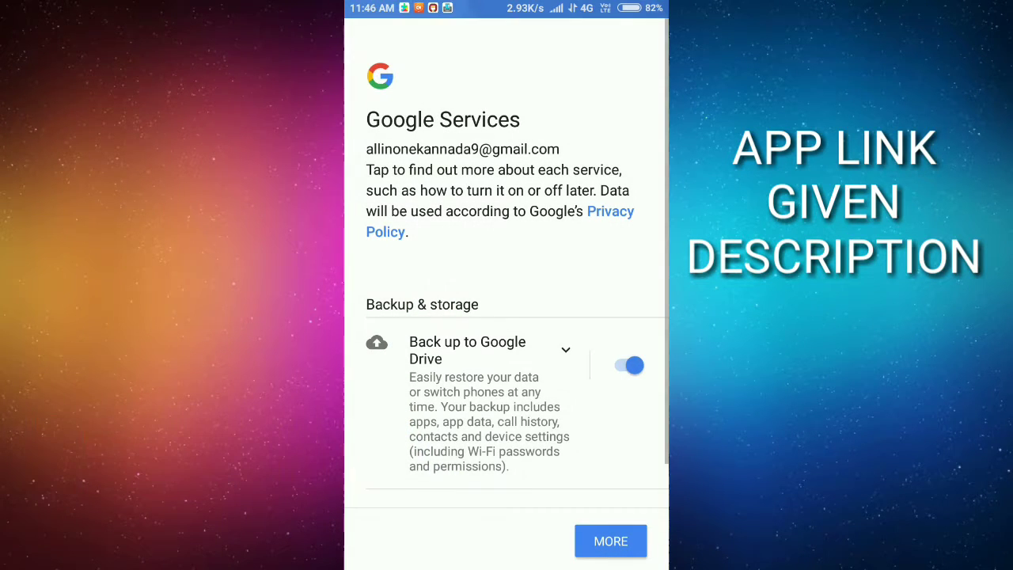
{"action": "scroll", "coordinate": [507, 317], "scroll_direction": "down", "scroll_amount": 1}
{"action": "left_click", "coordinate": [610, 540]}
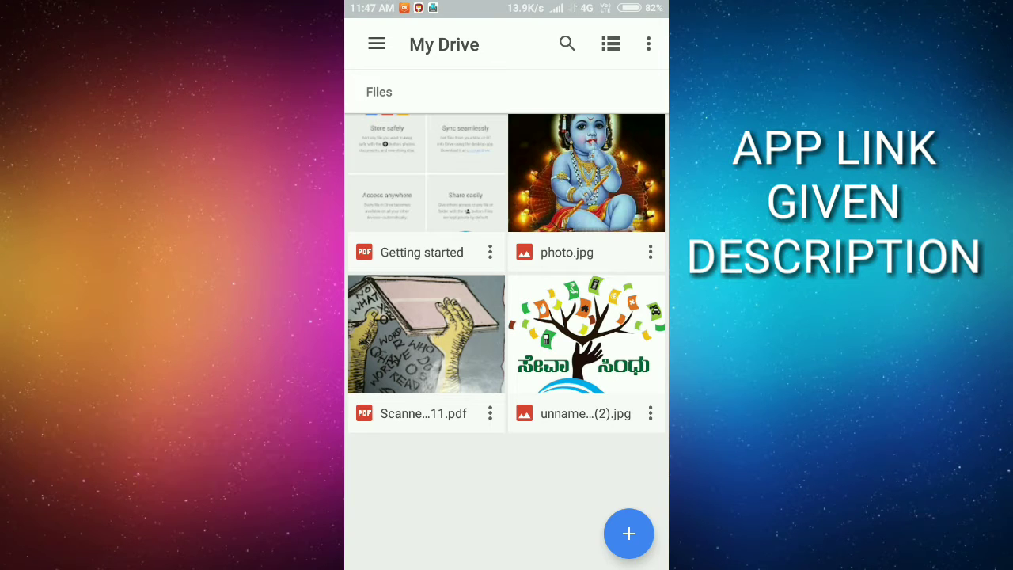
Step: Add a new folder in My Drive, replacing the default name with 'Document'
{"action": "left_click", "coordinate": [629, 533]}
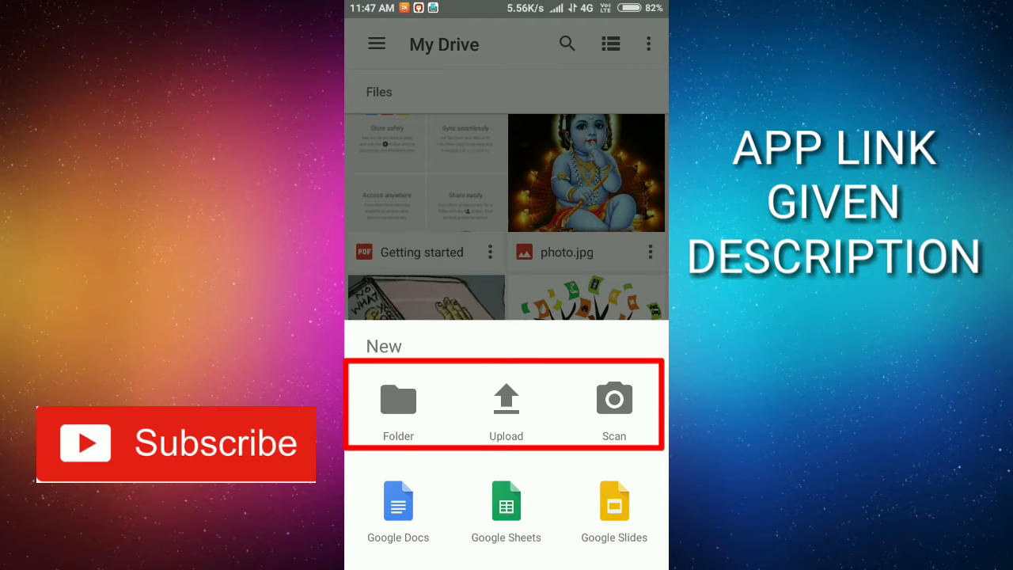
{"action": "left_click", "coordinate": [398, 408]}
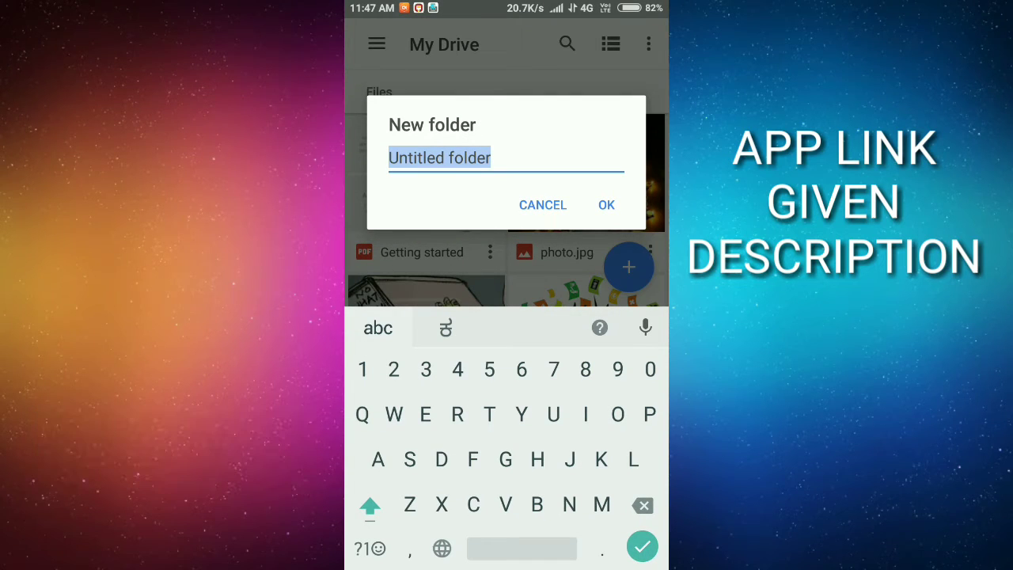
{"action": "key", "text": "BackSpace"}
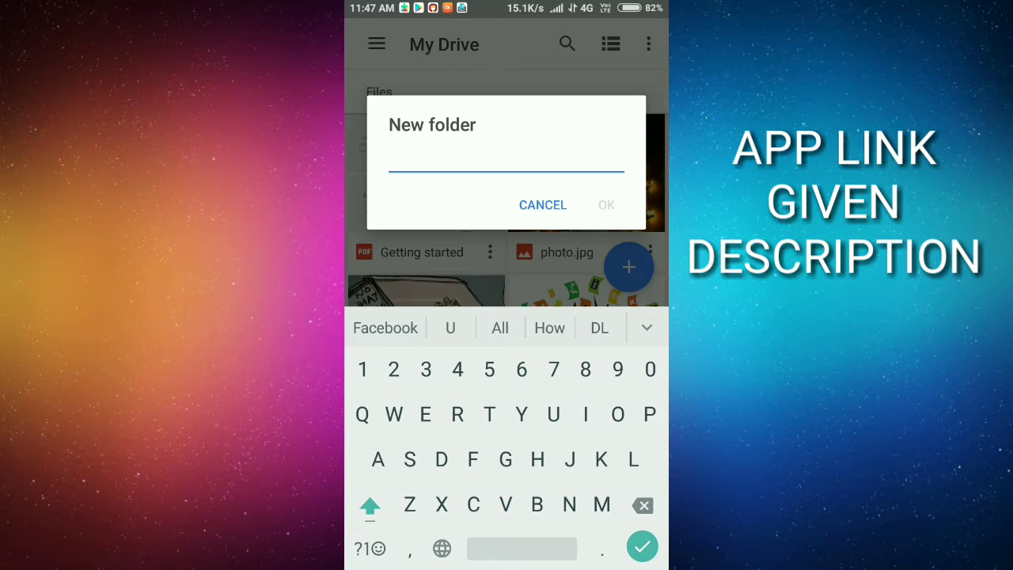
{"action": "type", "text": "Dec"}
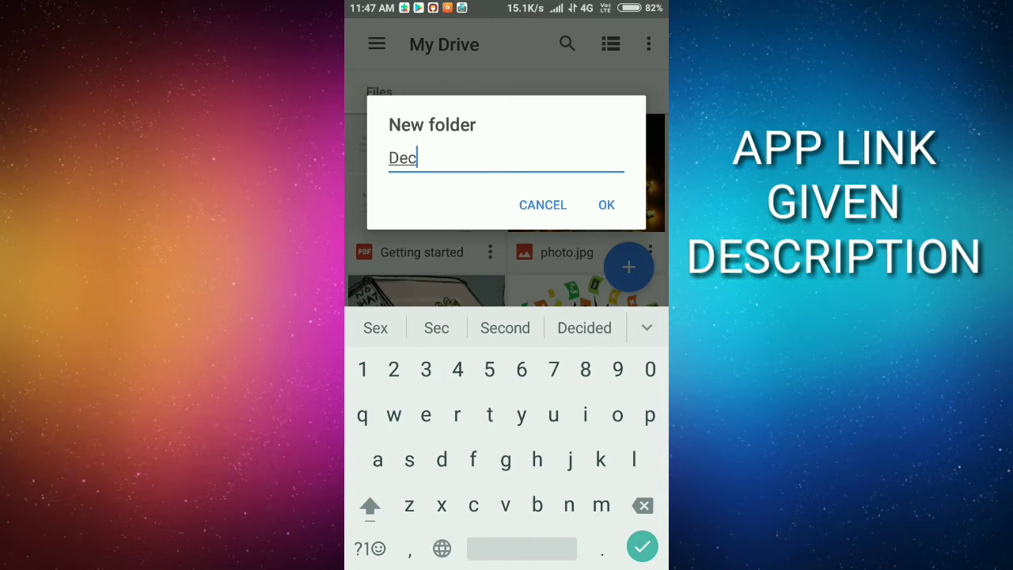
{"action": "type", "text": "u"}
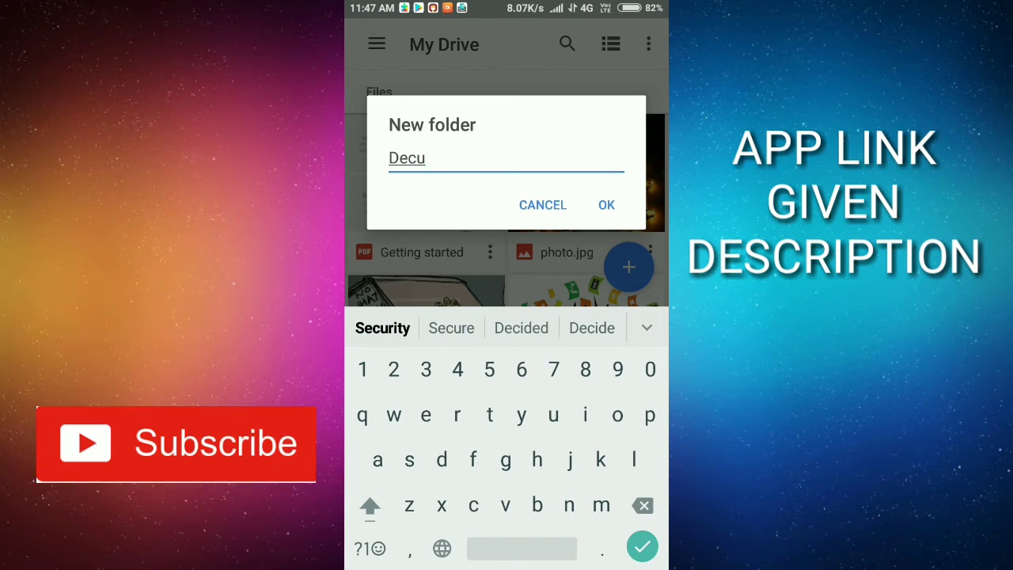
{"action": "type", "text": "me"}
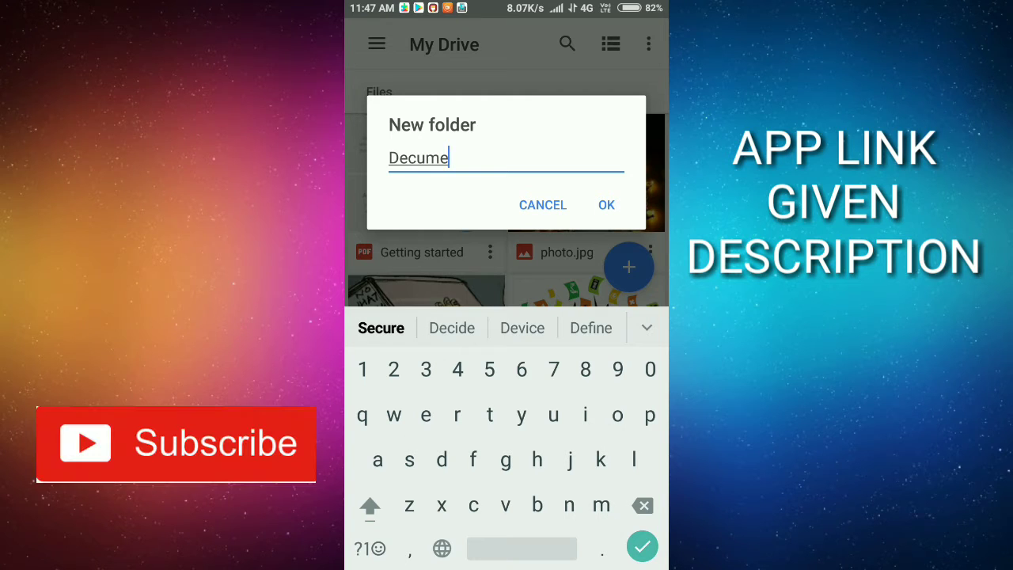
{"action": "type", "text": "n"}
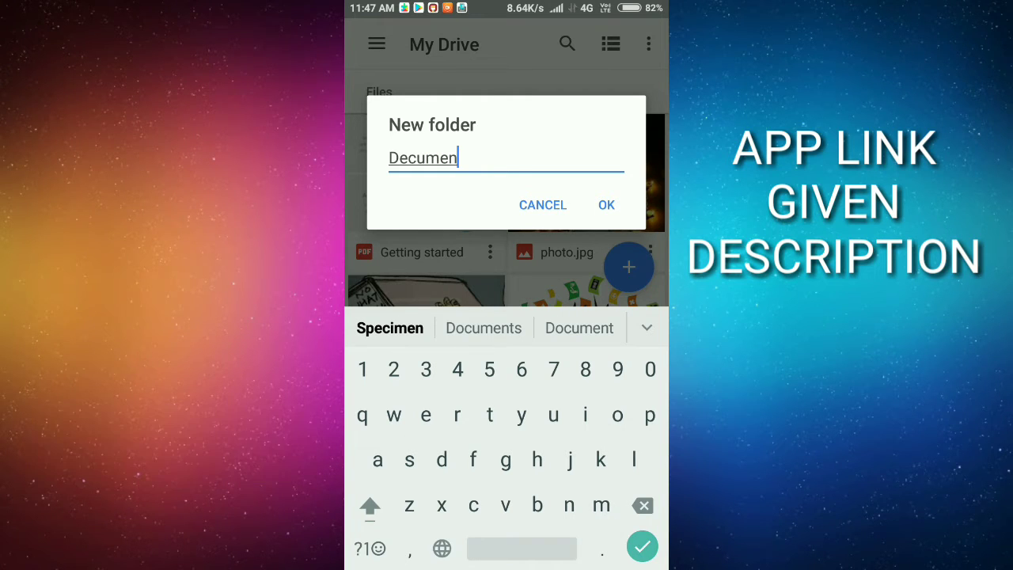
{"action": "left_click", "coordinate": [580, 328]}
{"action": "left_click", "coordinate": [607, 205]}
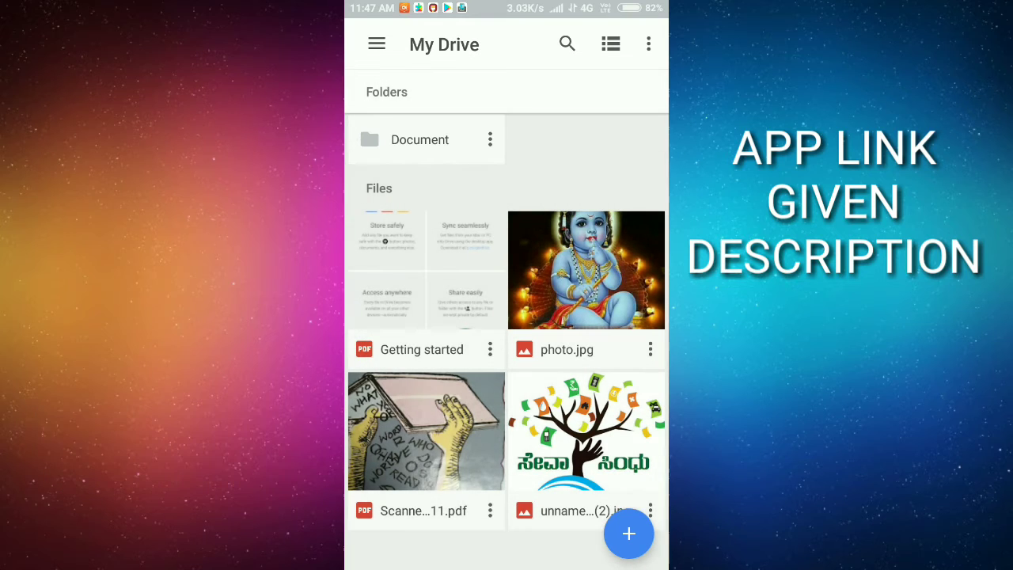
Step: Inside the Document folder, upload the Notification PDF from the phone's Downloads
{"action": "left_click", "coordinate": [419, 139]}
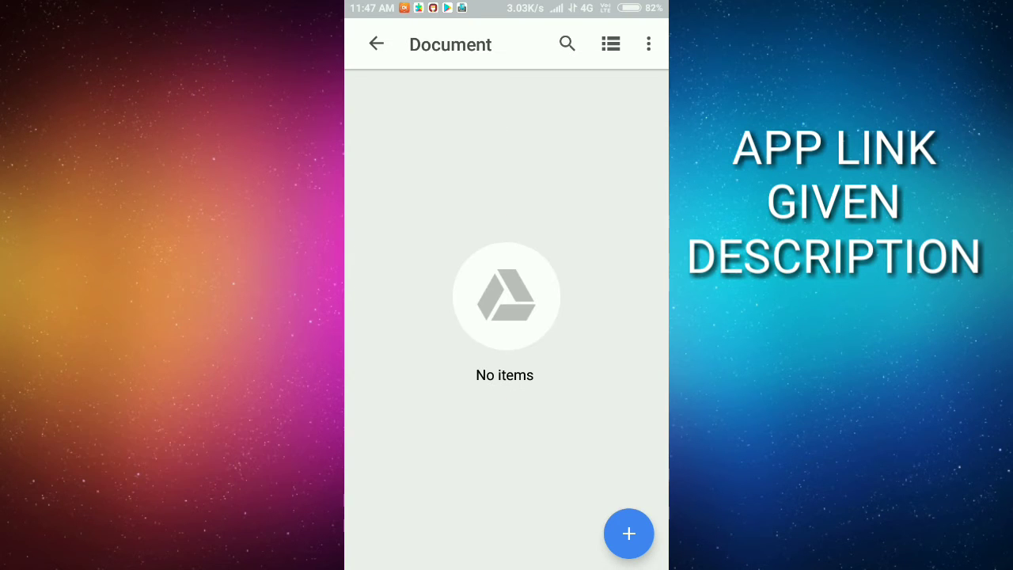
{"action": "left_click", "coordinate": [629, 533]}
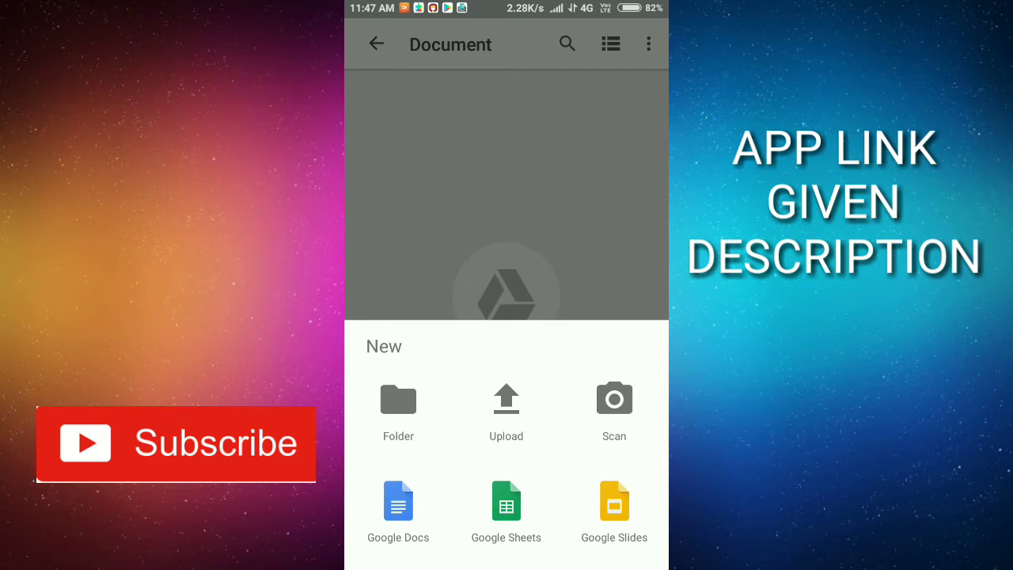
{"action": "left_click", "coordinate": [505, 403]}
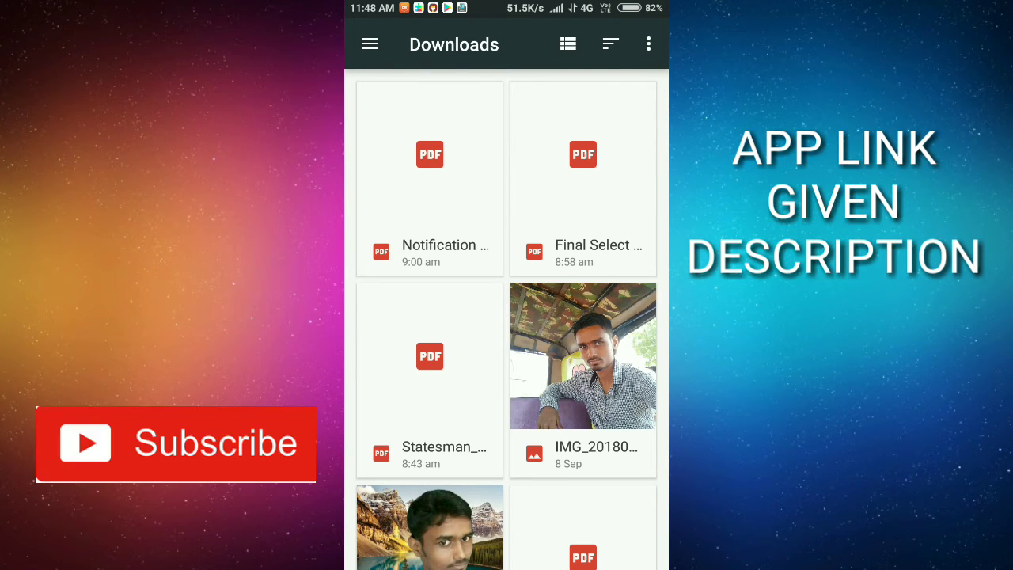
{"action": "left_click", "coordinate": [430, 178]}
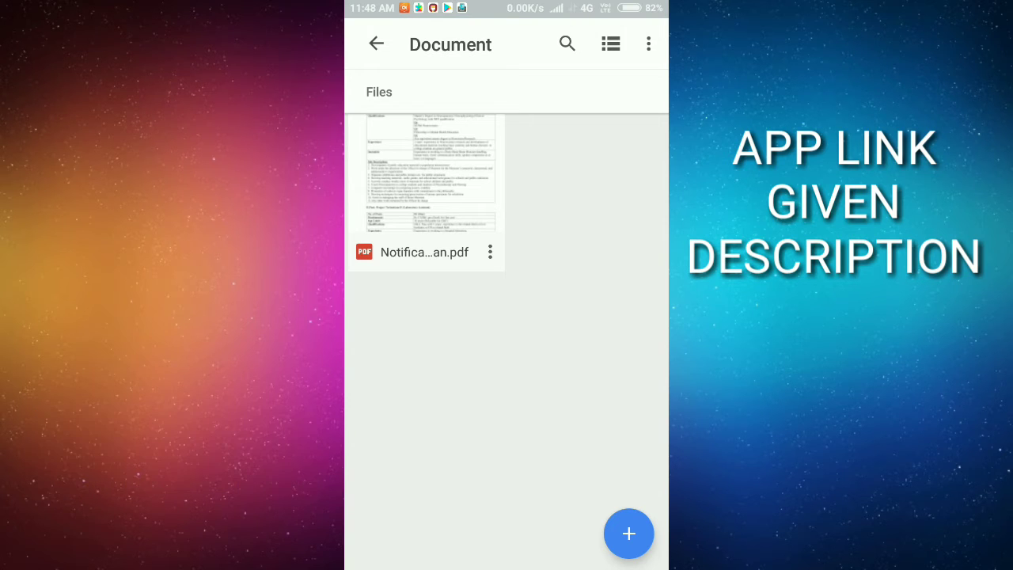
Step: Scan a paper page with the camera, extending the crop down over the red band
{"action": "left_click", "coordinate": [628, 534]}
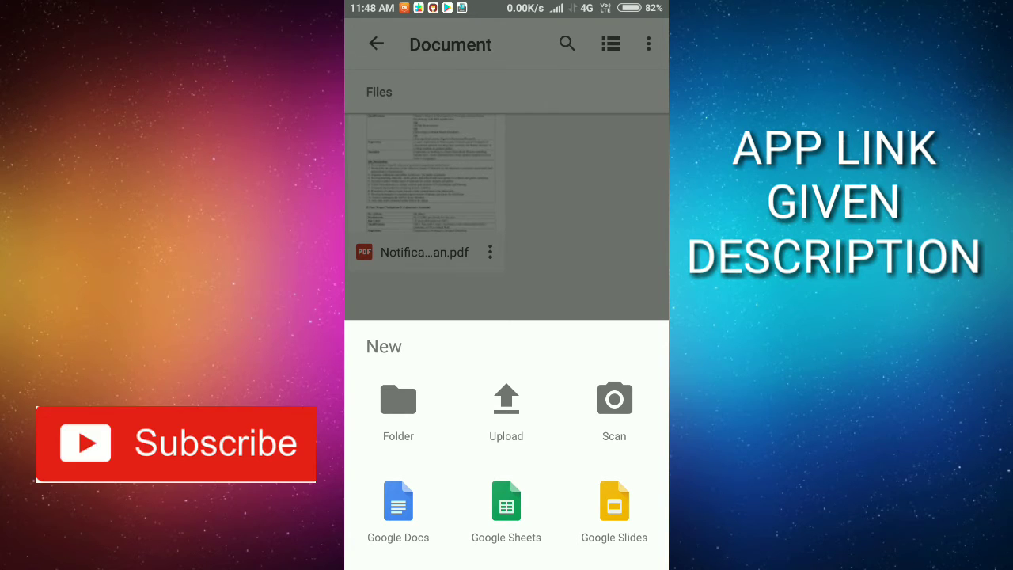
{"action": "left_click", "coordinate": [614, 408]}
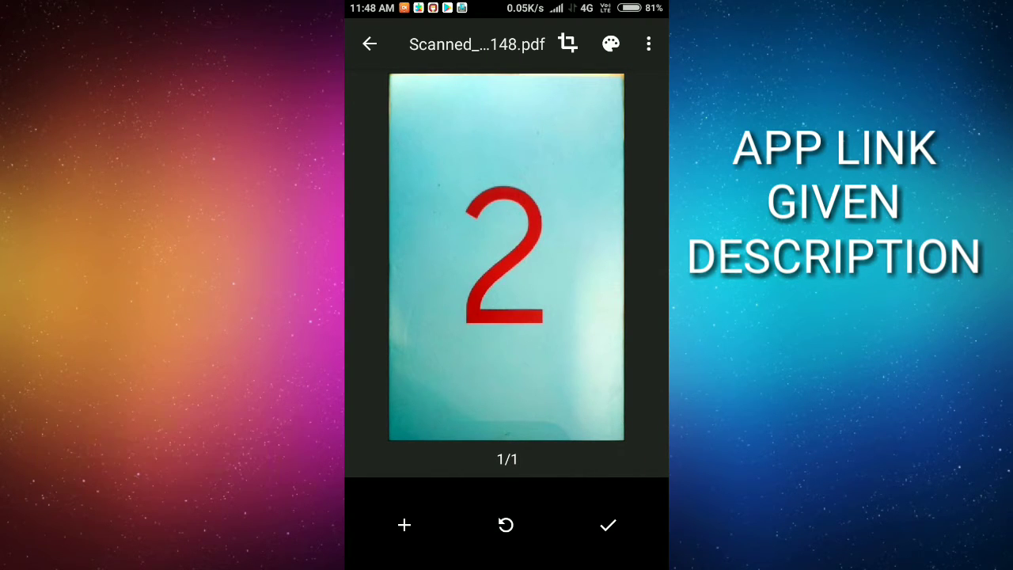
{"action": "left_click", "coordinate": [568, 43]}
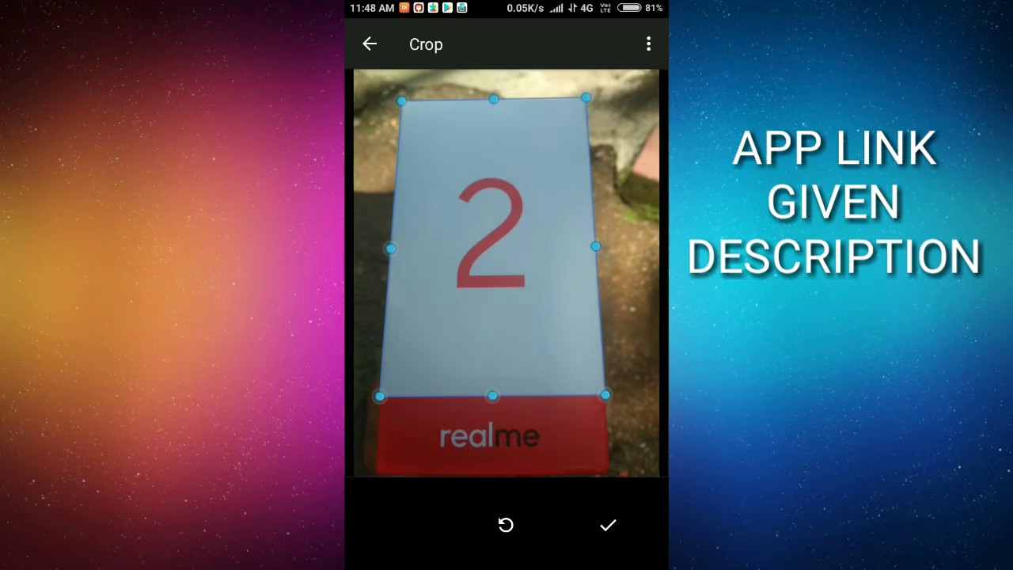
{"action": "left_click_drag", "start_coordinate": [492, 396], "coordinate": [493, 477]}
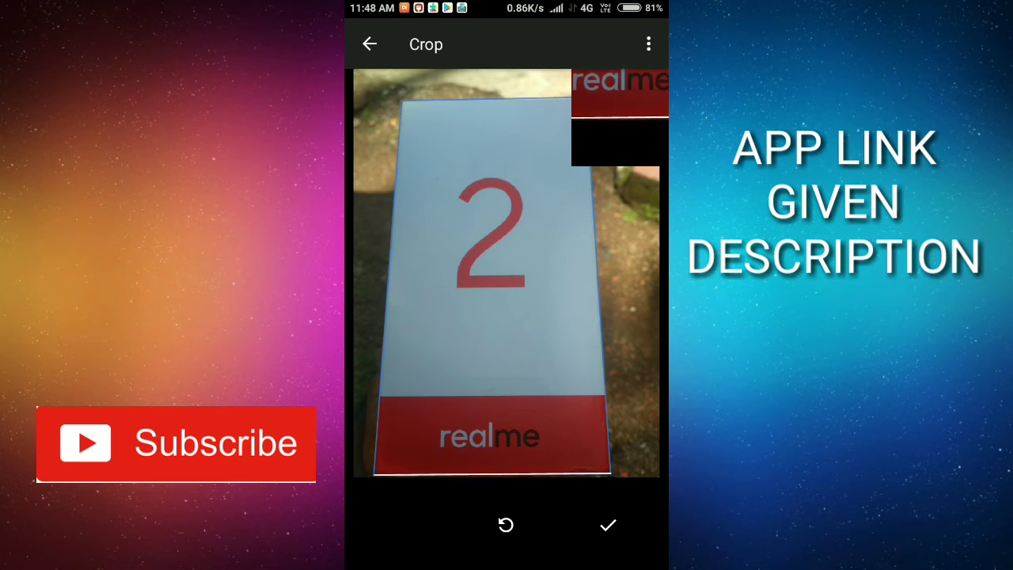
{"action": "left_click_drag", "start_coordinate": [492, 477], "coordinate": [492, 473]}
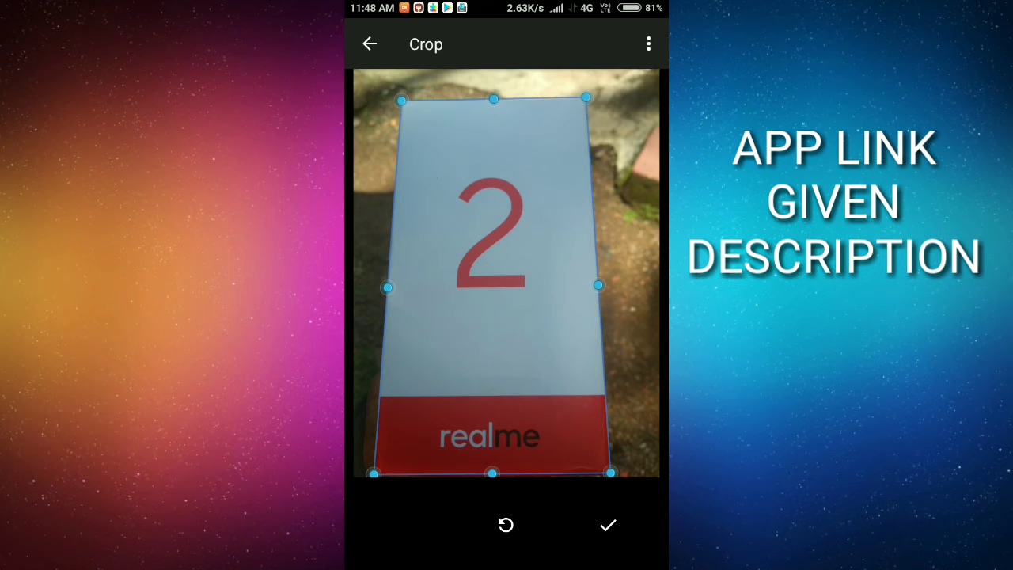
{"action": "left_click", "coordinate": [608, 525]}
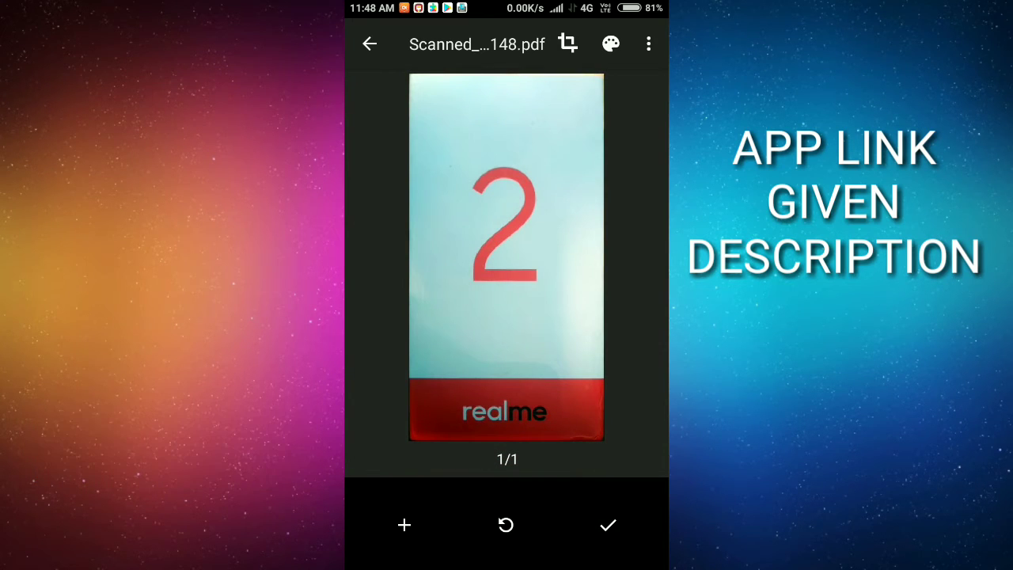
Step: Switch the scan's filter to Colour and save it as a PDF
{"action": "left_click", "coordinate": [610, 43]}
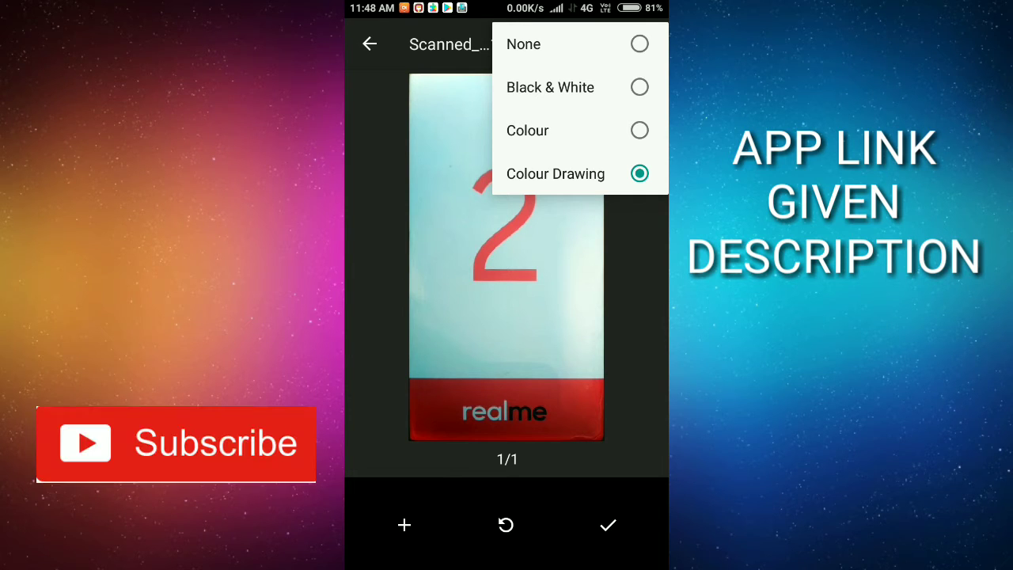
{"action": "left_click", "coordinate": [554, 130]}
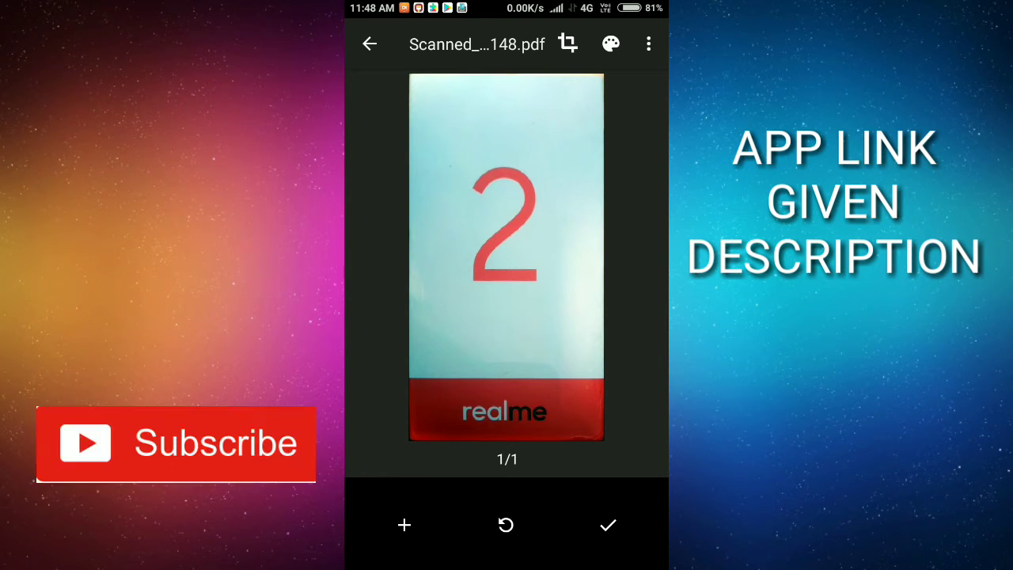
{"action": "left_click", "coordinate": [608, 525]}
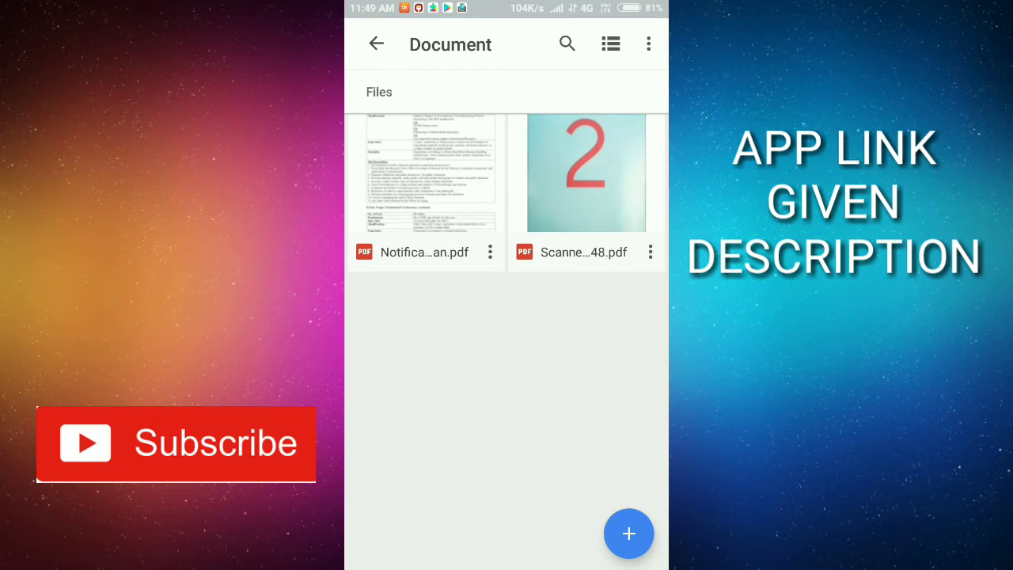
{"action": "left_click", "coordinate": [586, 190]}
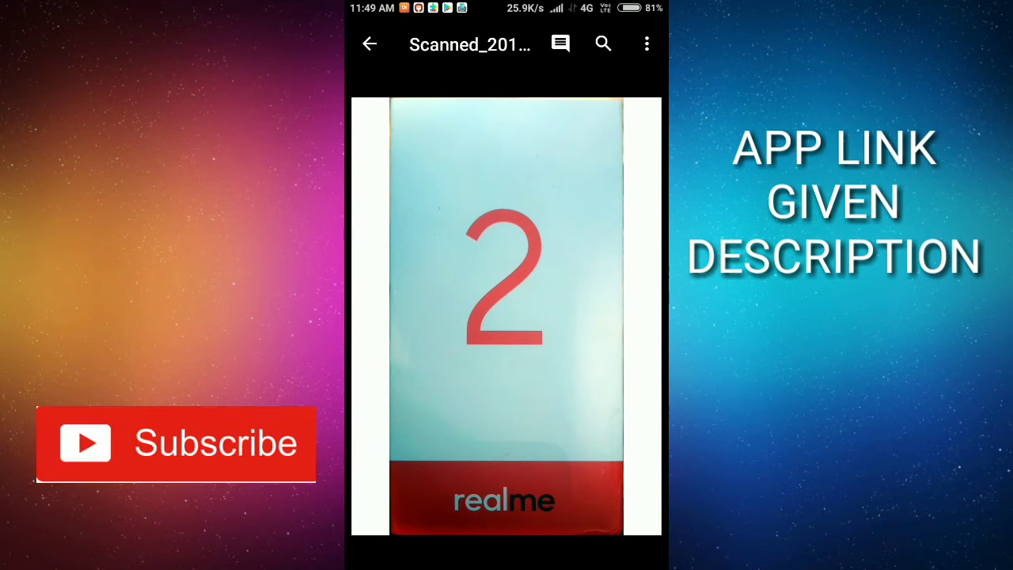
{"action": "double_click", "coordinate": [607, 313]}
{"action": "left_click", "coordinate": [647, 44]}
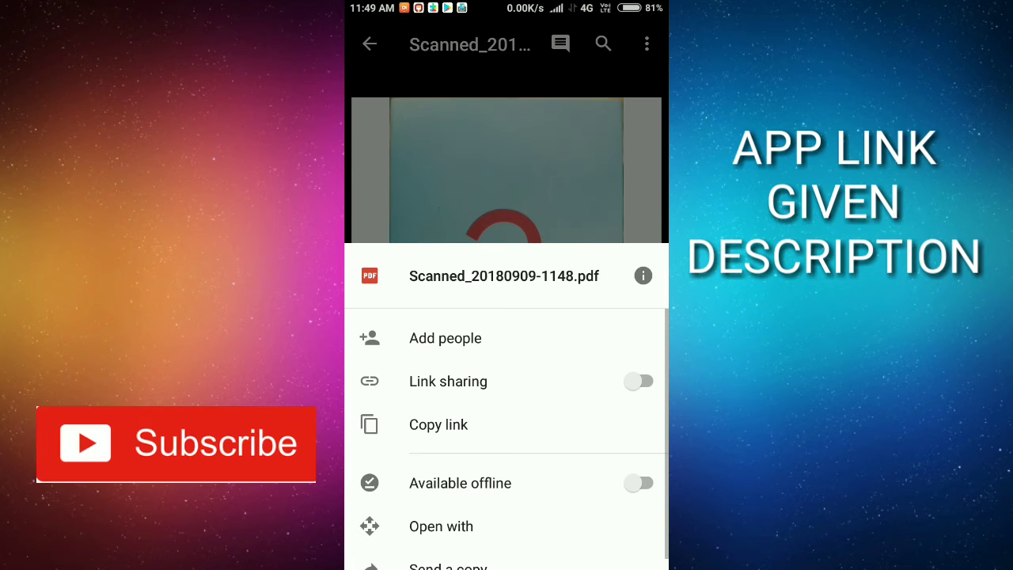
{"action": "scroll", "coordinate": [507, 396], "scroll_direction": "down", "scroll_amount": 4}
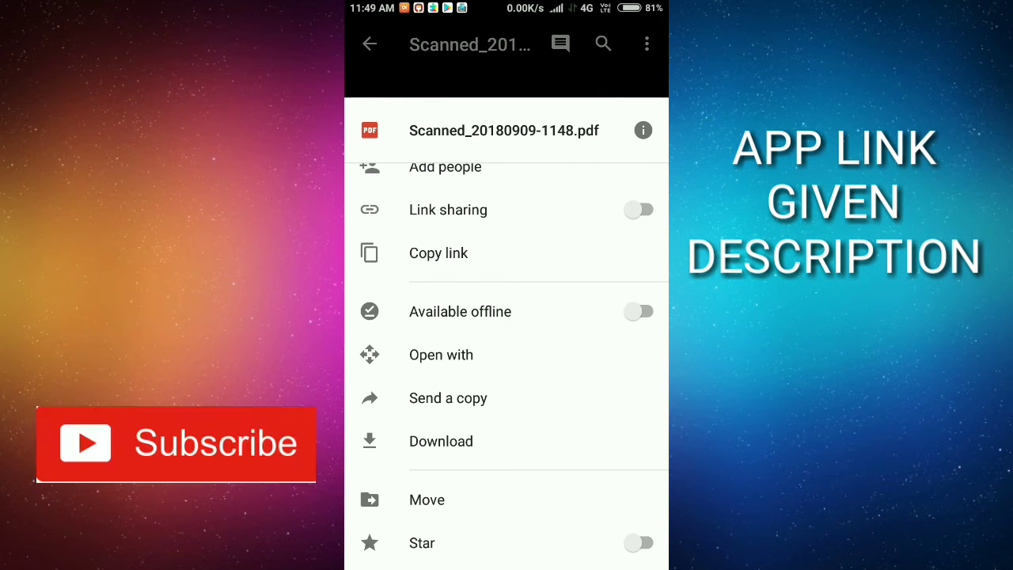
{"action": "key", "text": "Escape"}
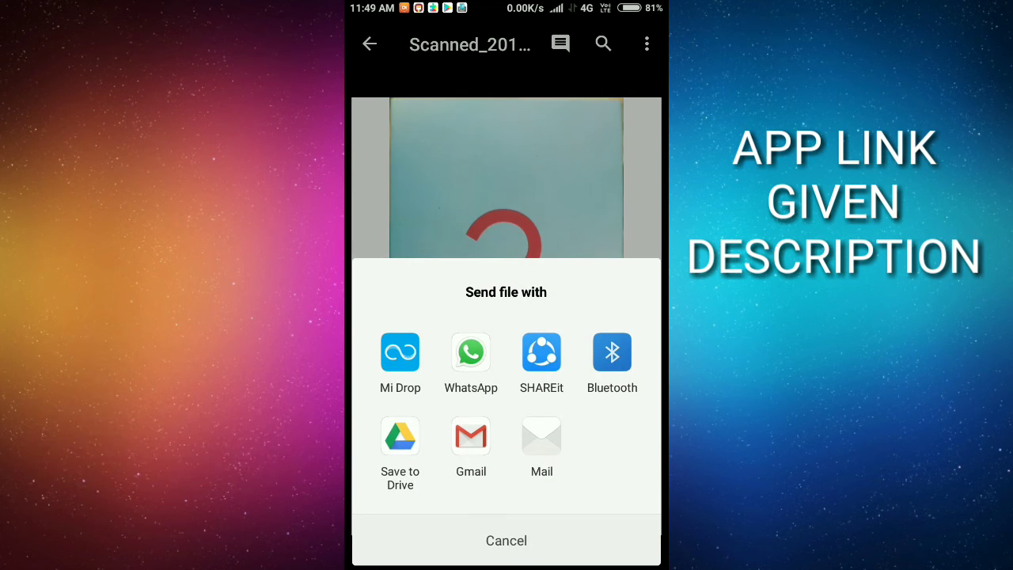
{"action": "key", "text": "Escape"}
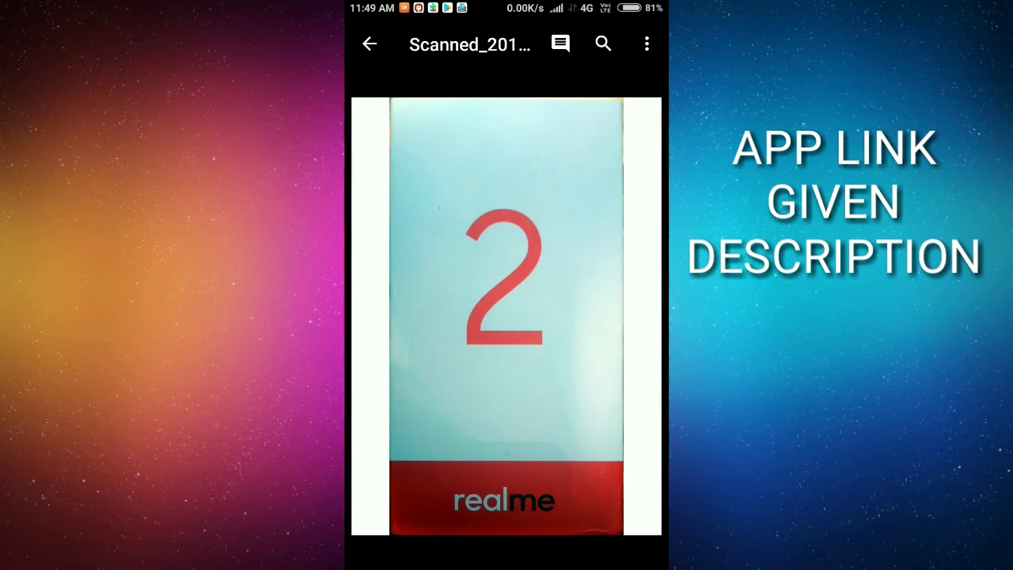
{"action": "left_click", "coordinate": [370, 44]}
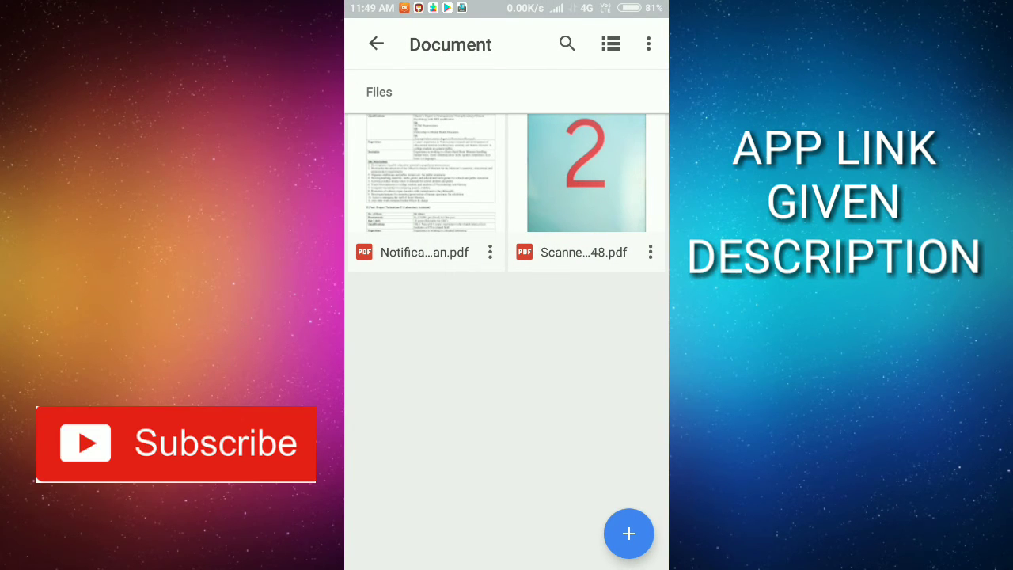
{"action": "left_click", "coordinate": [649, 252]}
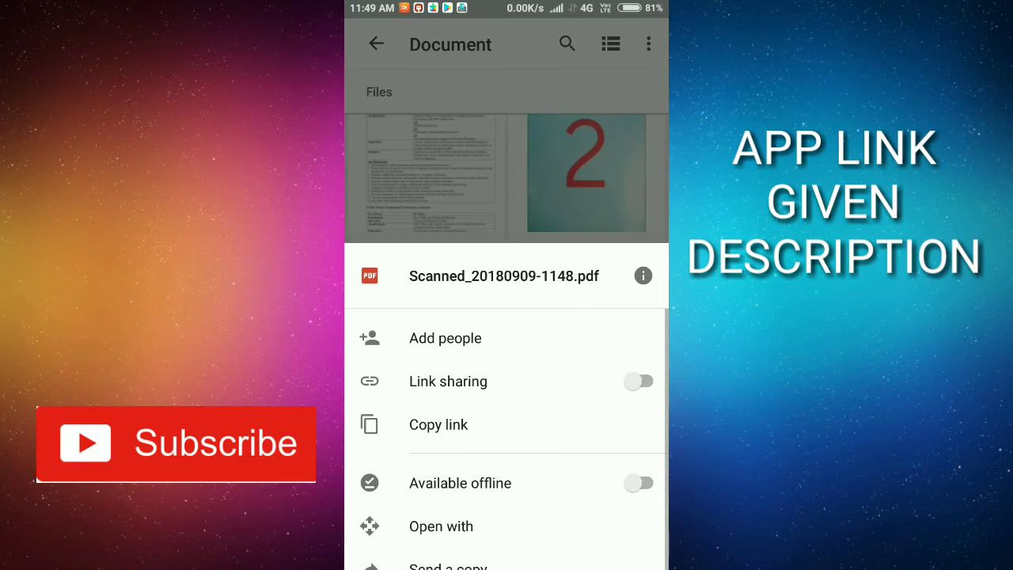
{"action": "scroll", "coordinate": [506, 396], "scroll_direction": "down", "scroll_amount": 5}
{"action": "scroll", "coordinate": [506, 356], "scroll_direction": "down", "scroll_amount": 2}
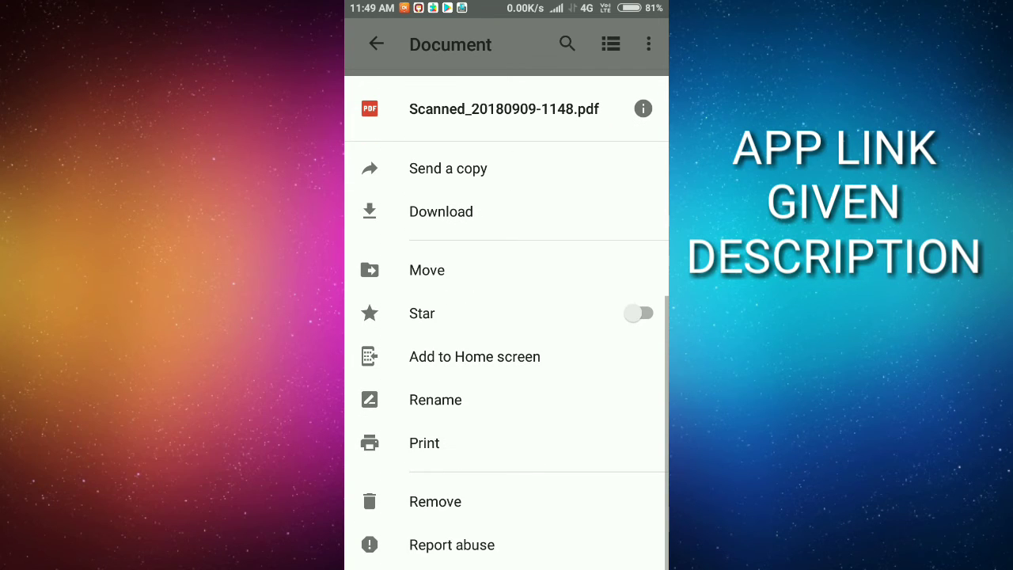
{"action": "left_click", "coordinate": [436, 501]}
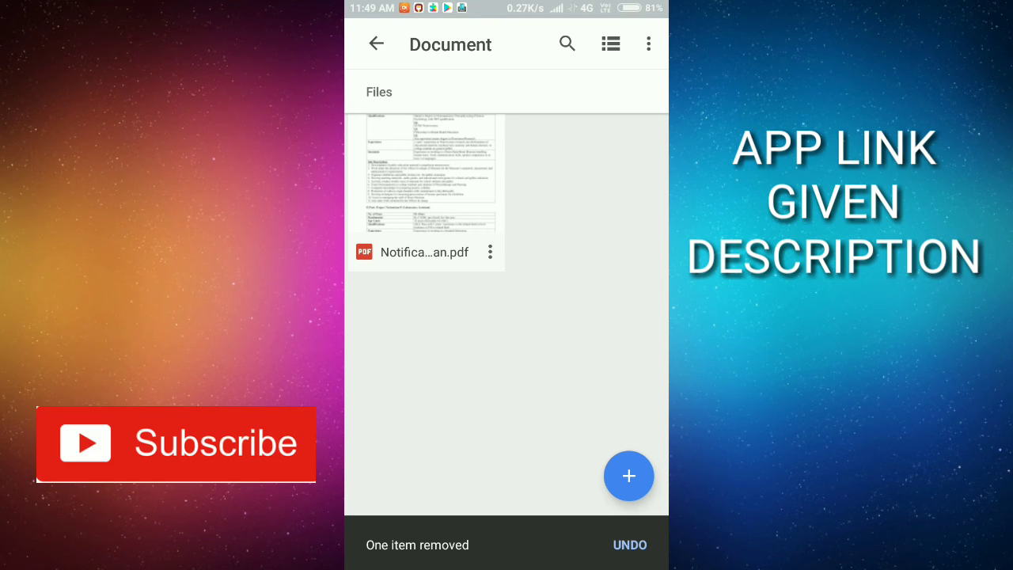
{"action": "left_click", "coordinate": [376, 44]}
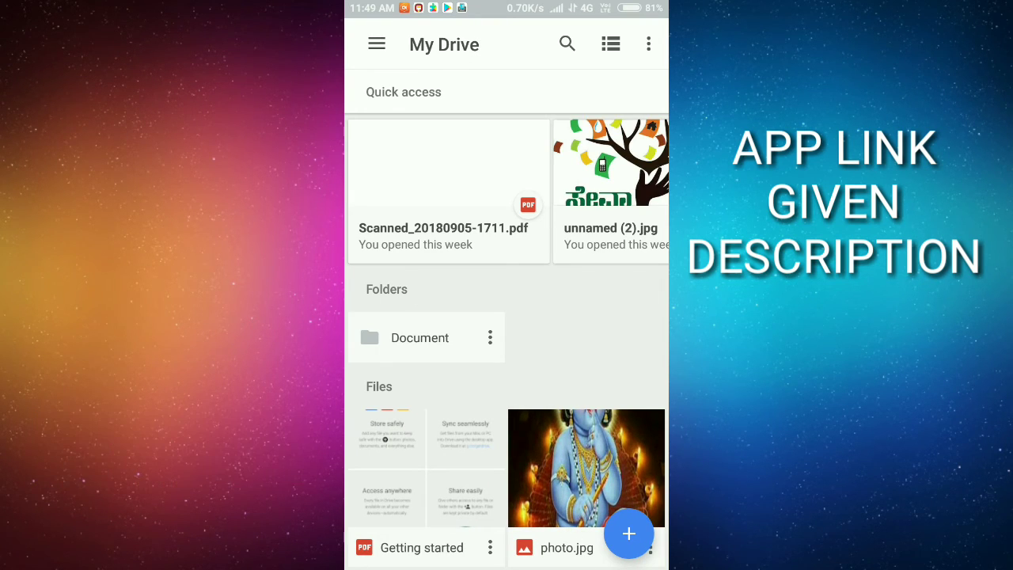
{"action": "left_click", "coordinate": [376, 43]}
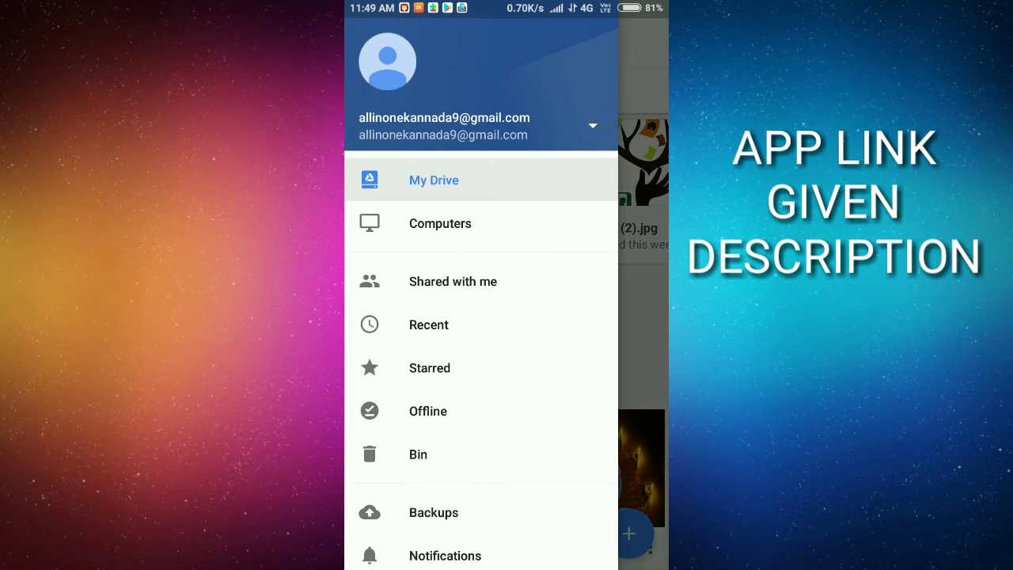
{"action": "left_click", "coordinate": [418, 454]}
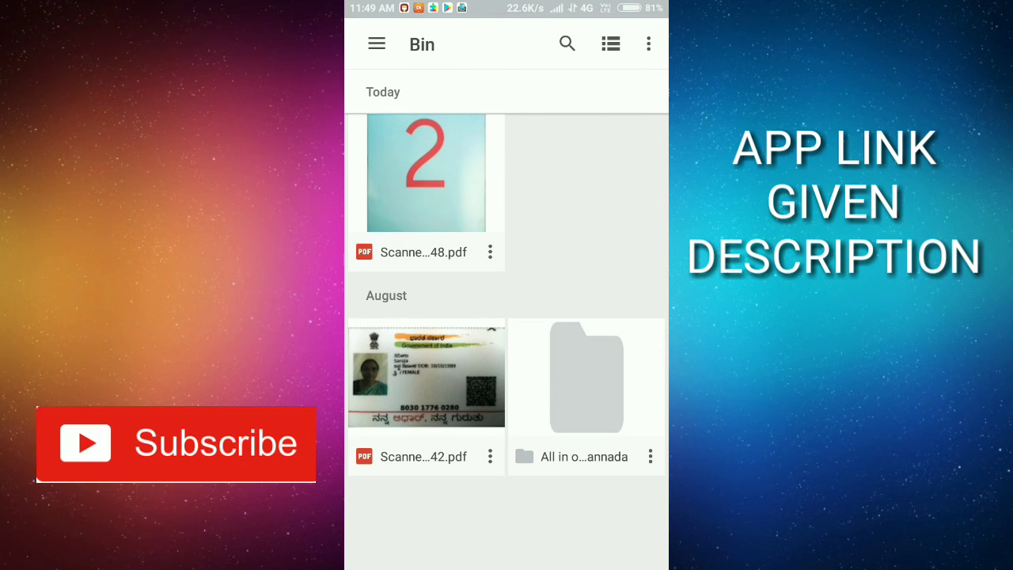
{"action": "left_click", "coordinate": [490, 252]}
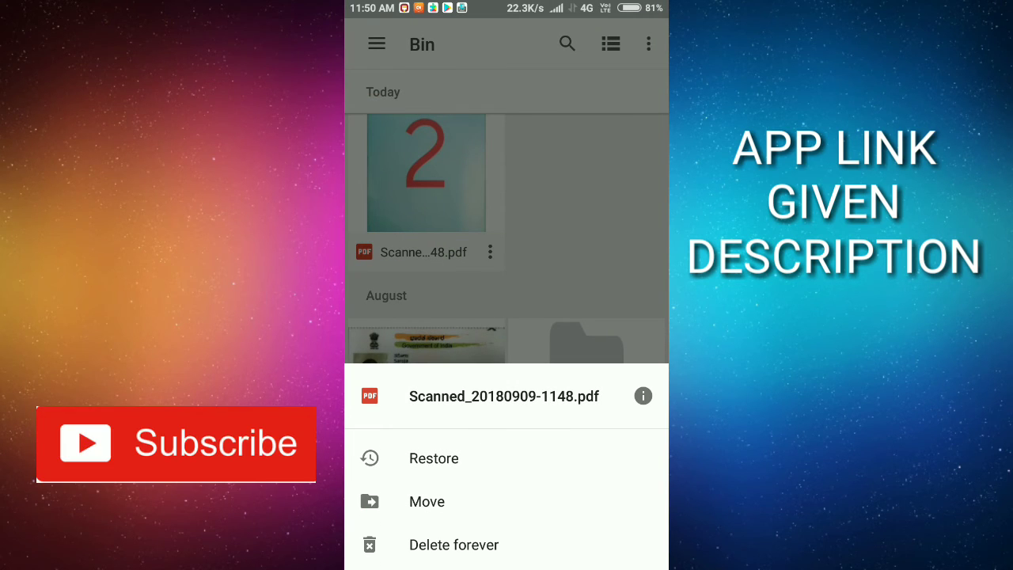
{"action": "left_click", "coordinate": [434, 458]}
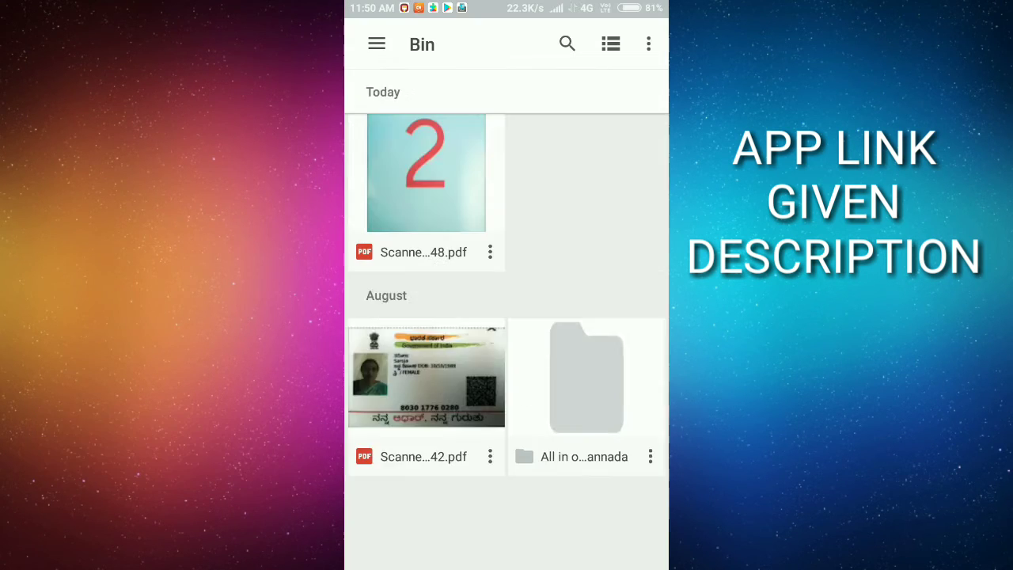
{"action": "left_click", "coordinate": [377, 44]}
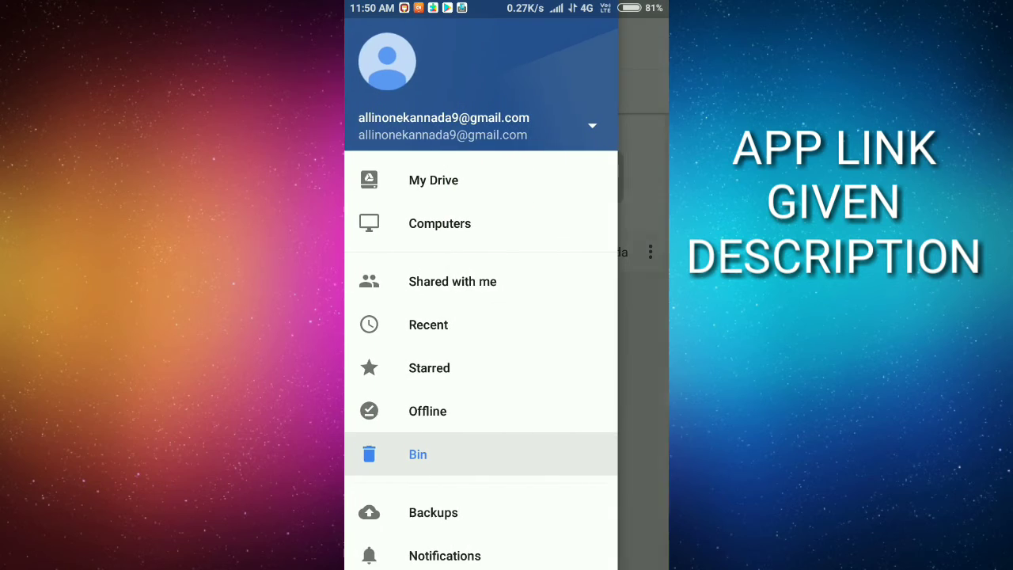
{"action": "left_click", "coordinate": [641, 317]}
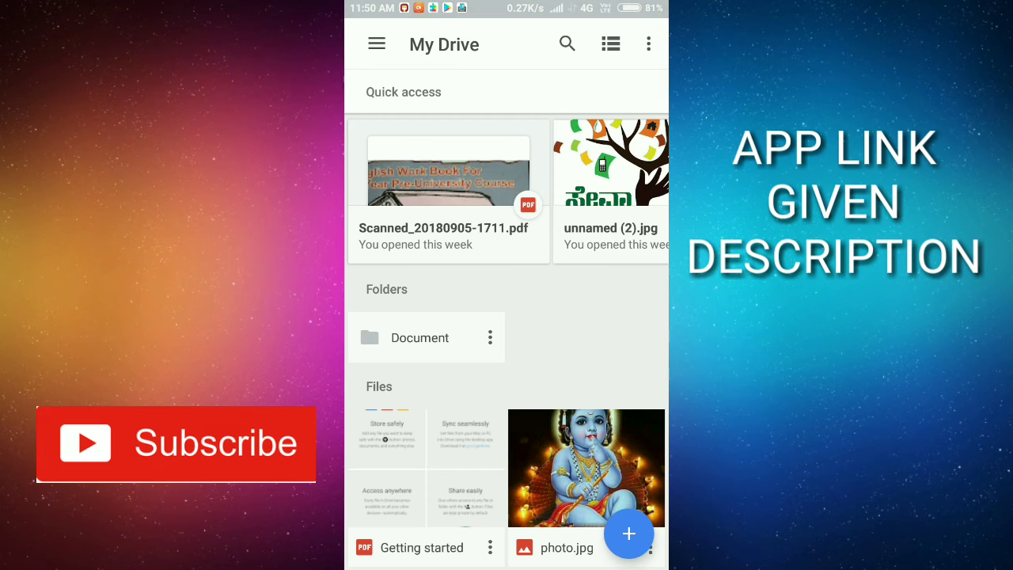
{"action": "left_click", "coordinate": [420, 337]}
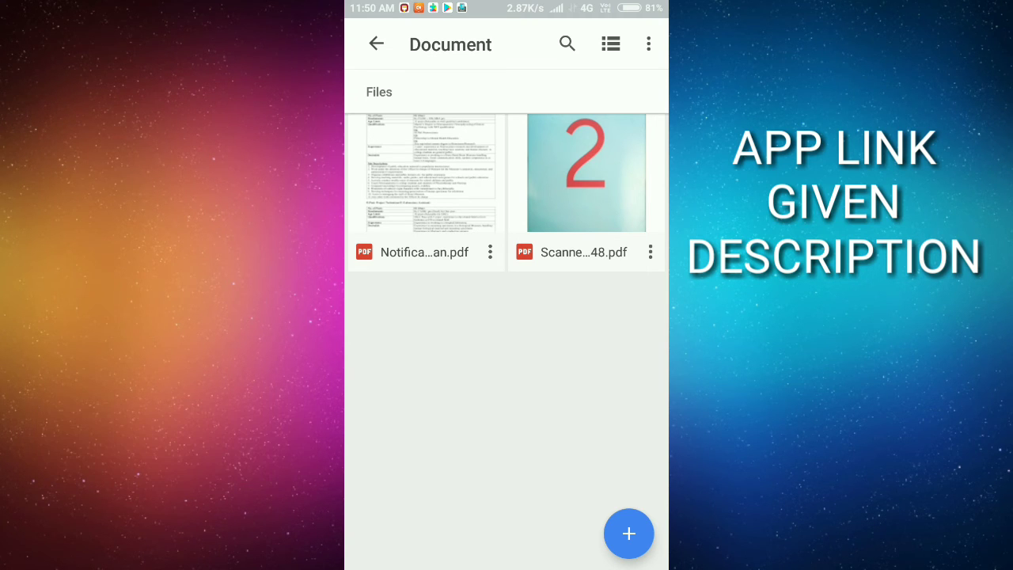
Step: Return from the Document folder to My Drive and open the Drive app settings
{"action": "left_click", "coordinate": [376, 43]}
{"action": "left_click", "coordinate": [376, 43]}
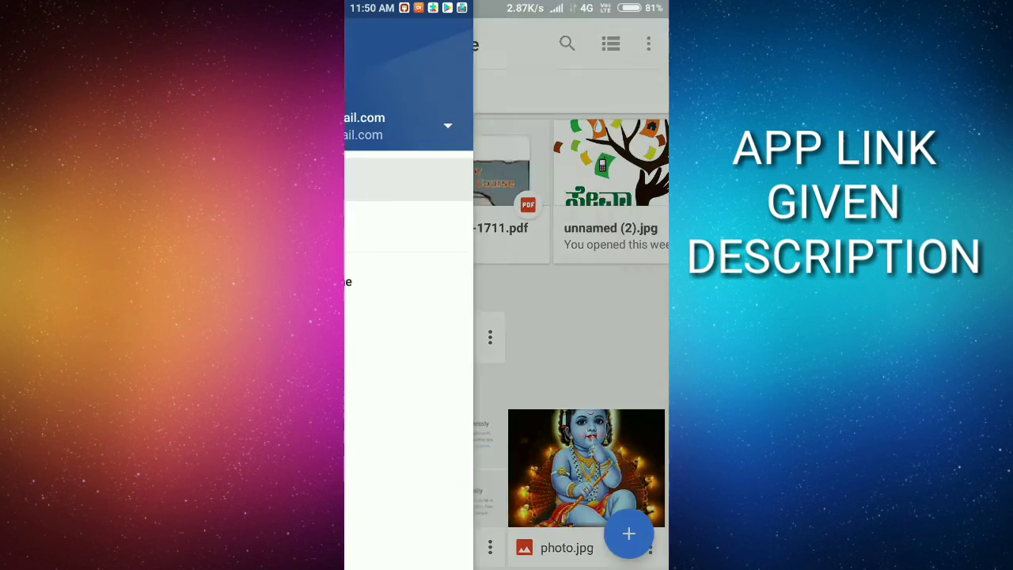
{"action": "scroll", "coordinate": [481, 317], "scroll_direction": "down", "scroll_amount": 5}
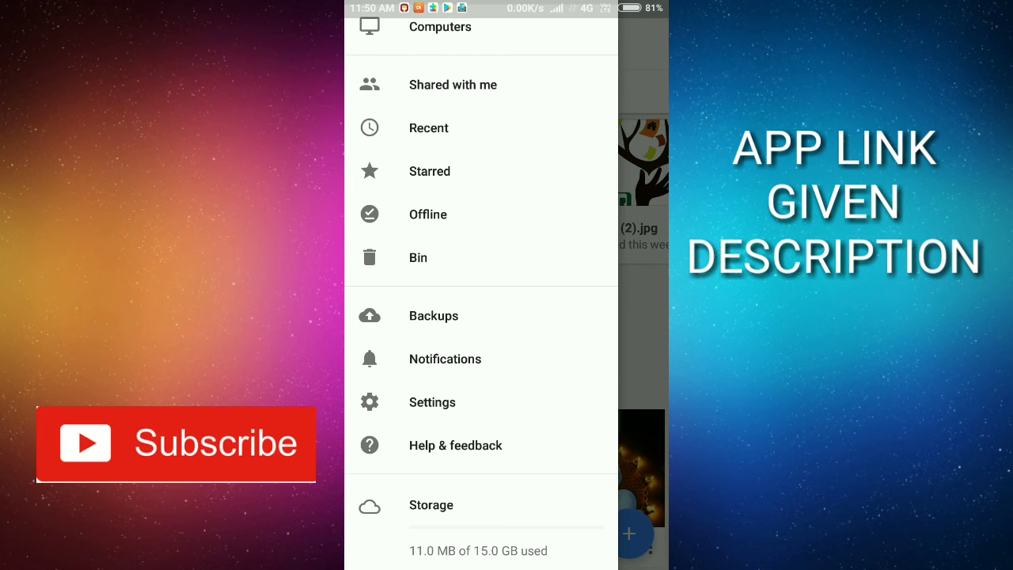
{"action": "left_click", "coordinate": [432, 402]}
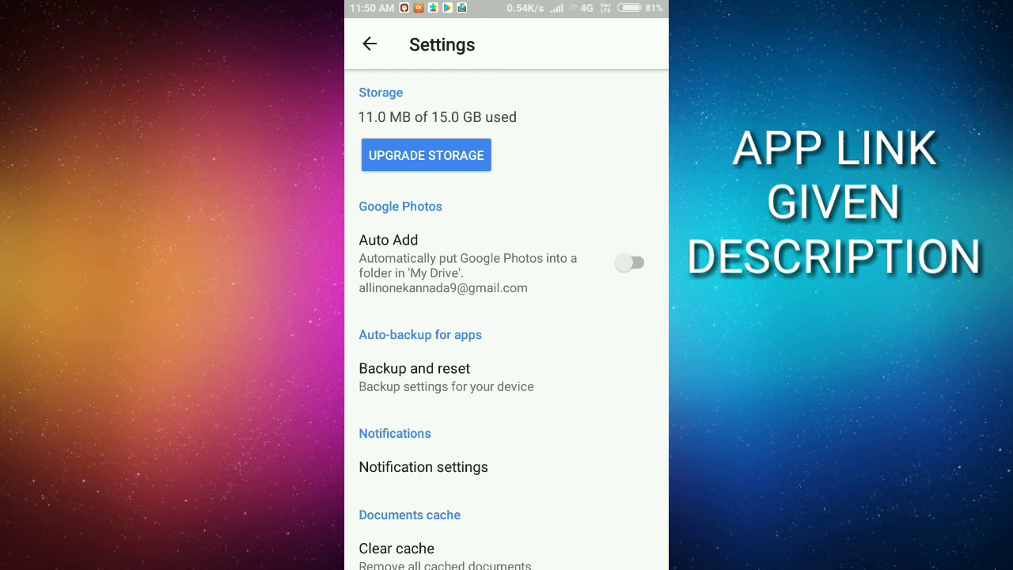
Step: Look through the settings options, then go back to My Drive
{"action": "scroll", "coordinate": [507, 317], "scroll_direction": "down", "scroll_amount": 3}
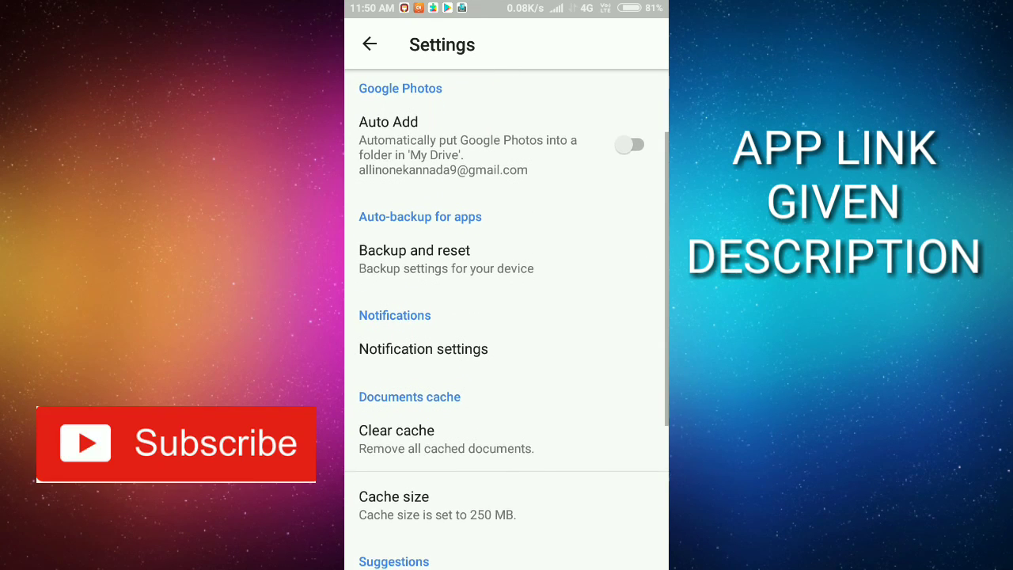
{"action": "scroll", "coordinate": [507, 316], "scroll_direction": "down", "scroll_amount": 3}
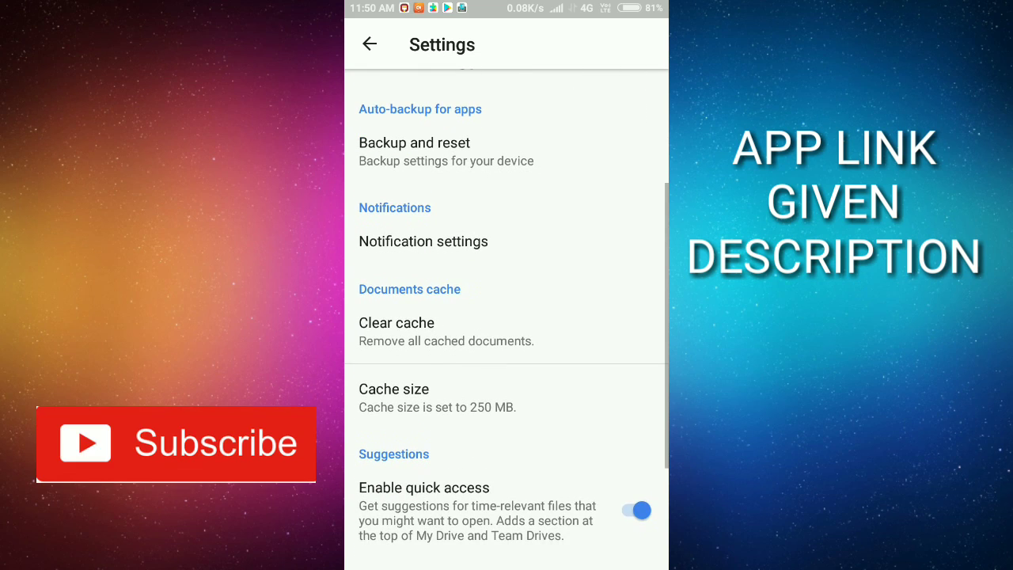
{"action": "scroll", "coordinate": [506, 317], "scroll_direction": "down", "scroll_amount": 5}
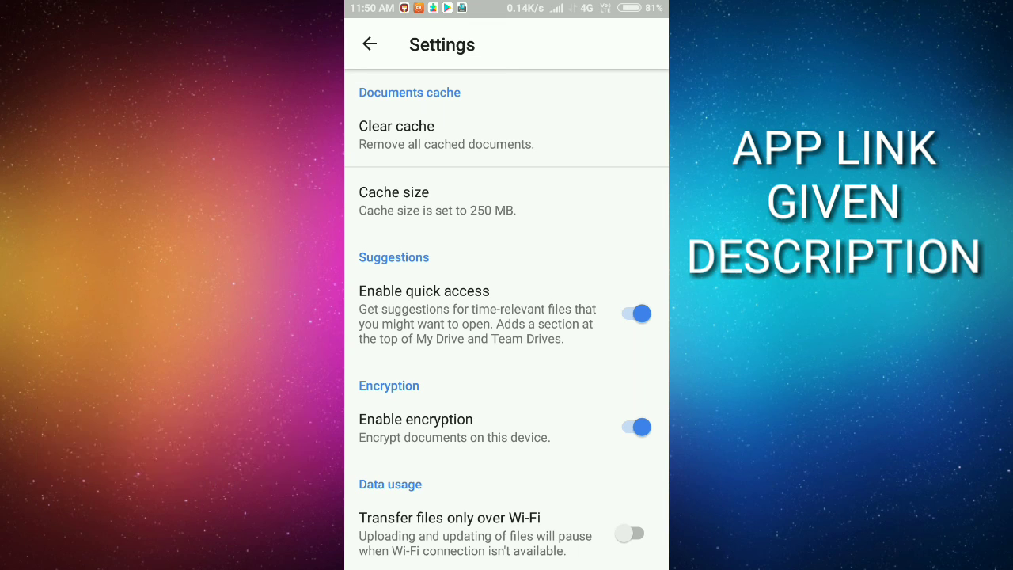
{"action": "scroll", "coordinate": [506, 317], "scroll_direction": "up", "scroll_amount": 1}
{"action": "scroll", "coordinate": [507, 316], "scroll_direction": "up", "scroll_amount": 2}
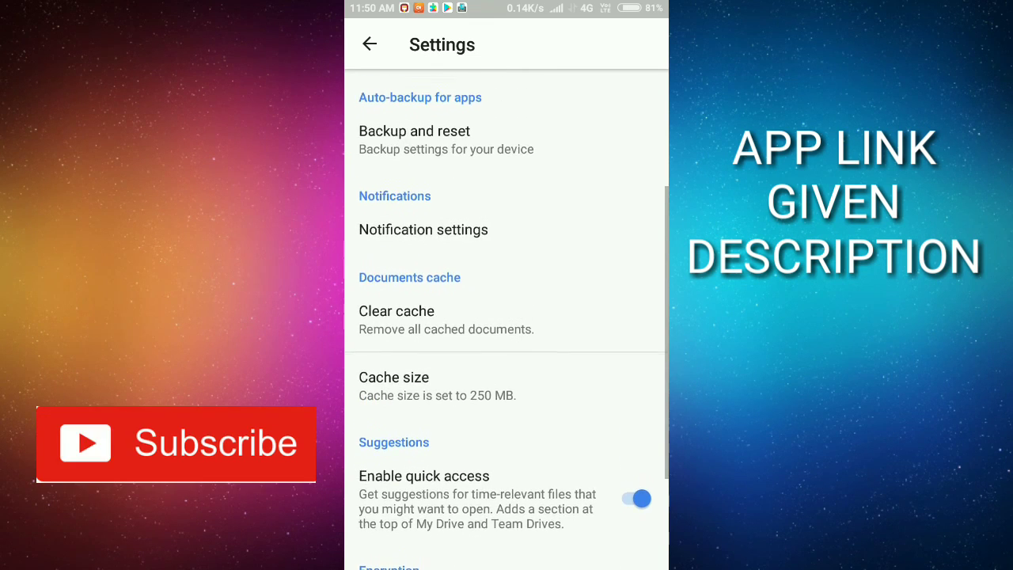
{"action": "scroll", "coordinate": [507, 317], "scroll_direction": "up", "scroll_amount": 3}
{"action": "scroll", "coordinate": [507, 316], "scroll_direction": "up", "scroll_amount": 1}
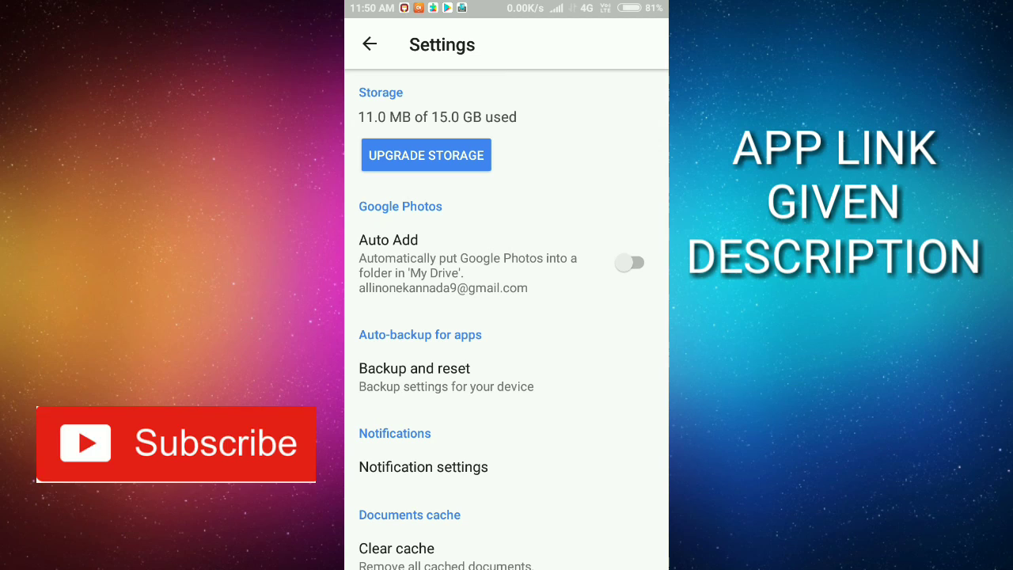
{"action": "key", "text": "Escape"}
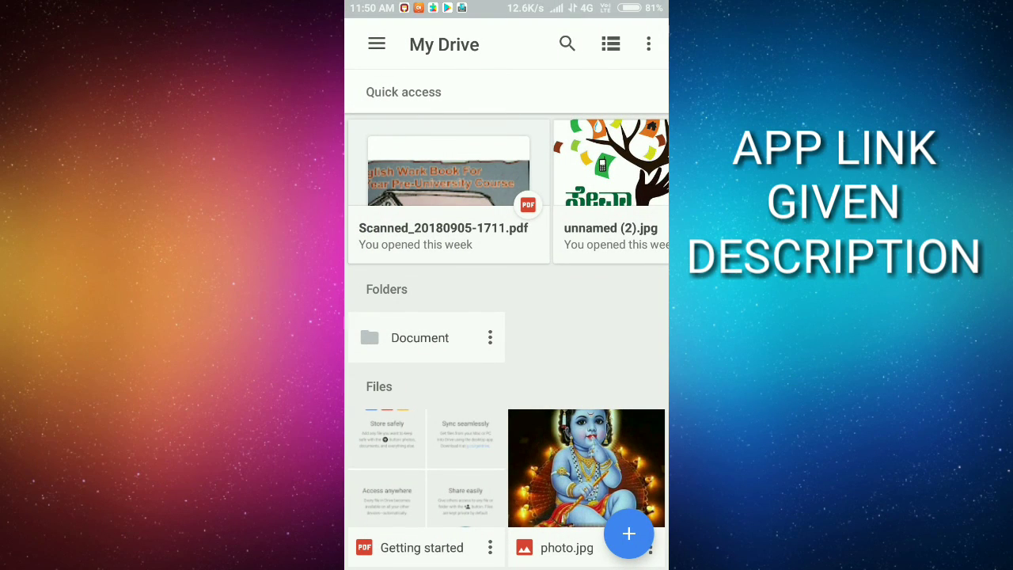
Step: Exit Google Drive and close the Google apps folder on the home screen
{"action": "key", "text": "Escape"}
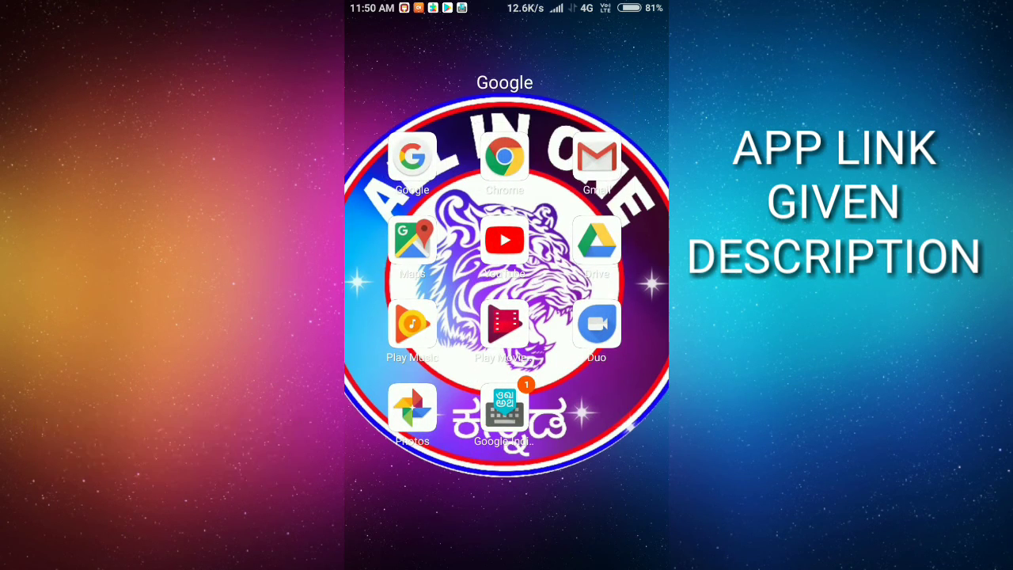
{"action": "key", "text": "Escape"}
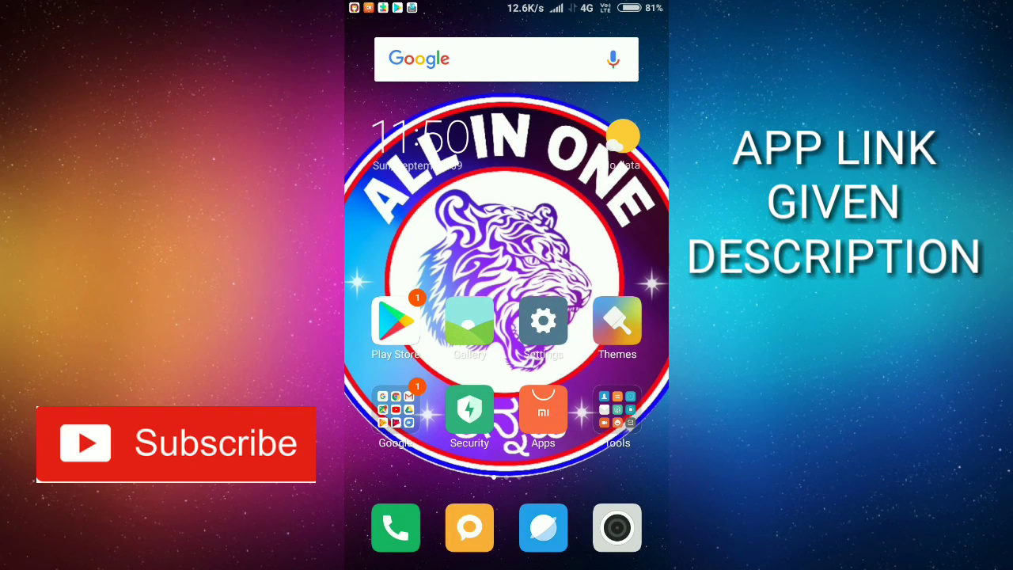